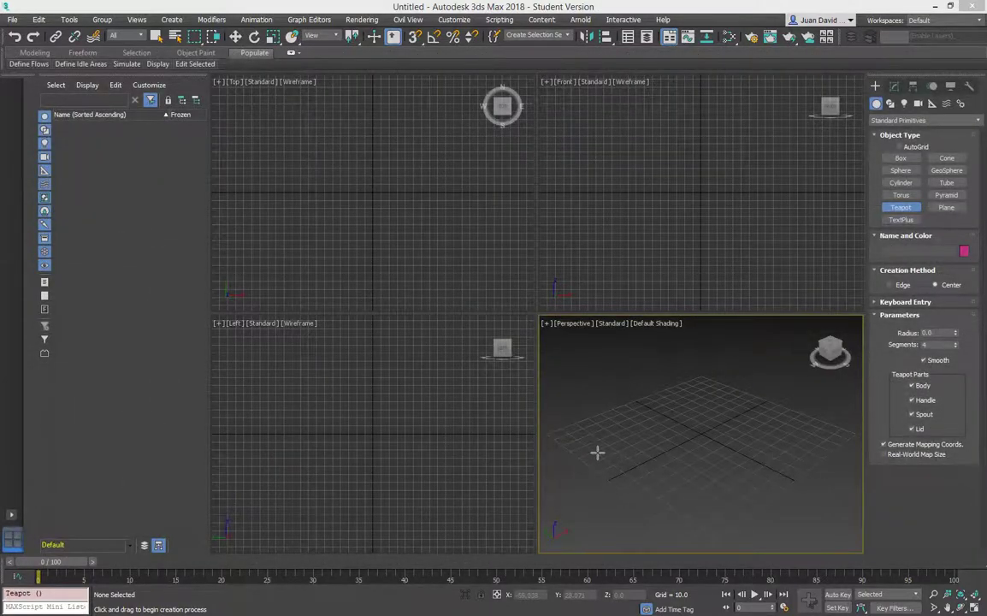
# Step: Leave Teapot creation mode with the R key so Select and Scale becomes active
pyautogui.press('r')
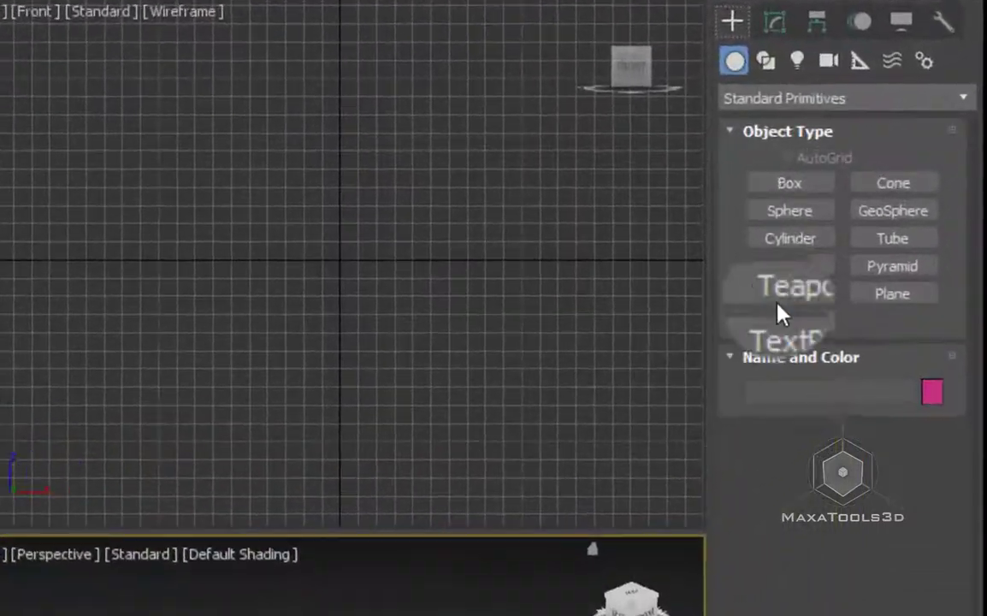
# Step: Drag out a blue teapot, Teapot001, at the grid centre, then activate Select Object and Select and Scale
pyautogui.click(900, 207)
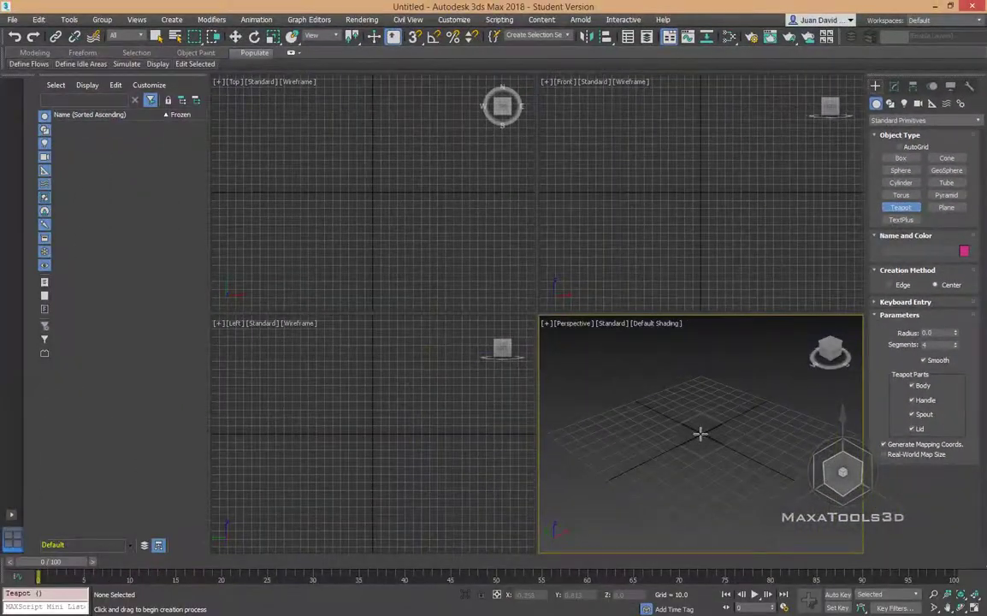
pyautogui.moveTo(700, 431); pyautogui.dragTo(702, 412)
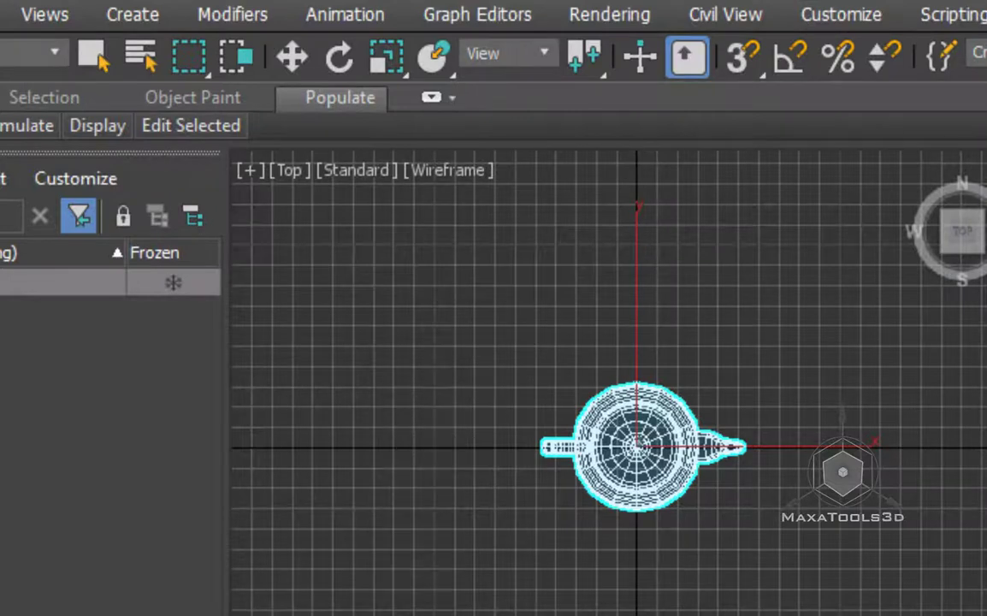
pyautogui.click(96, 56)
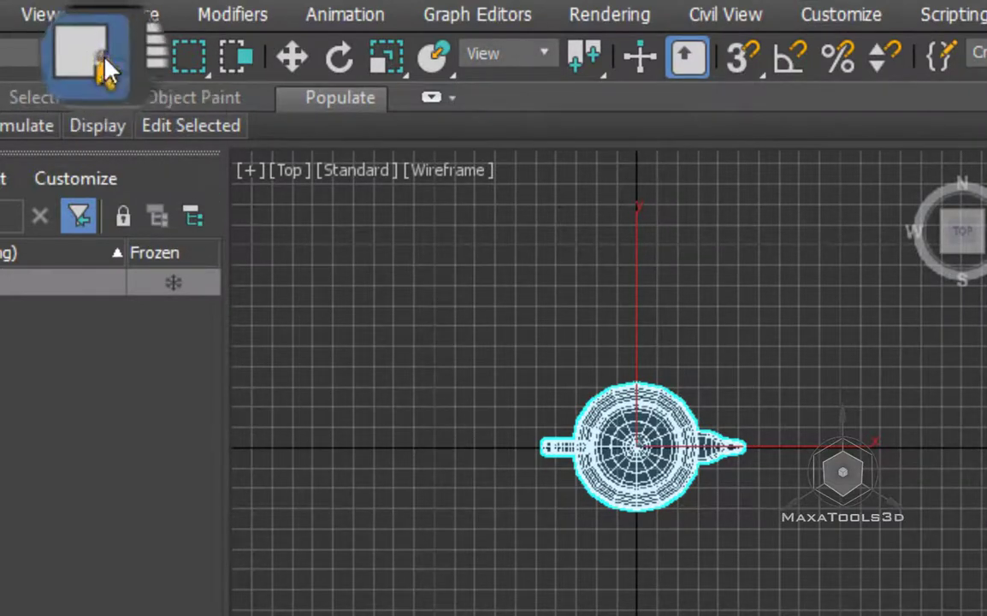
pyautogui.click(399, 58)
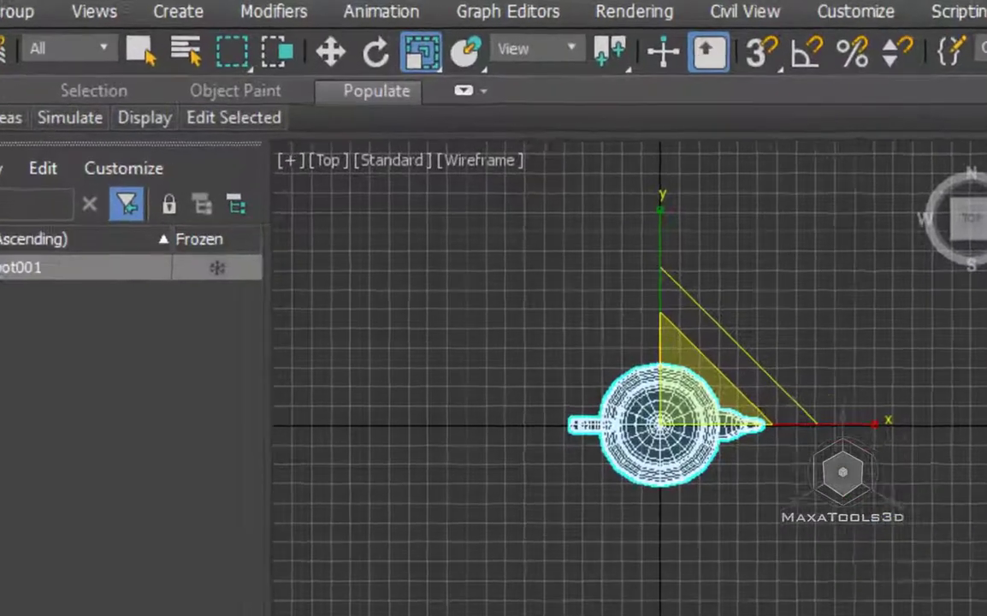
# Step: In Select Object mode, deselect and reselect the teapot five times, ending with it selected
pyautogui.press('q')
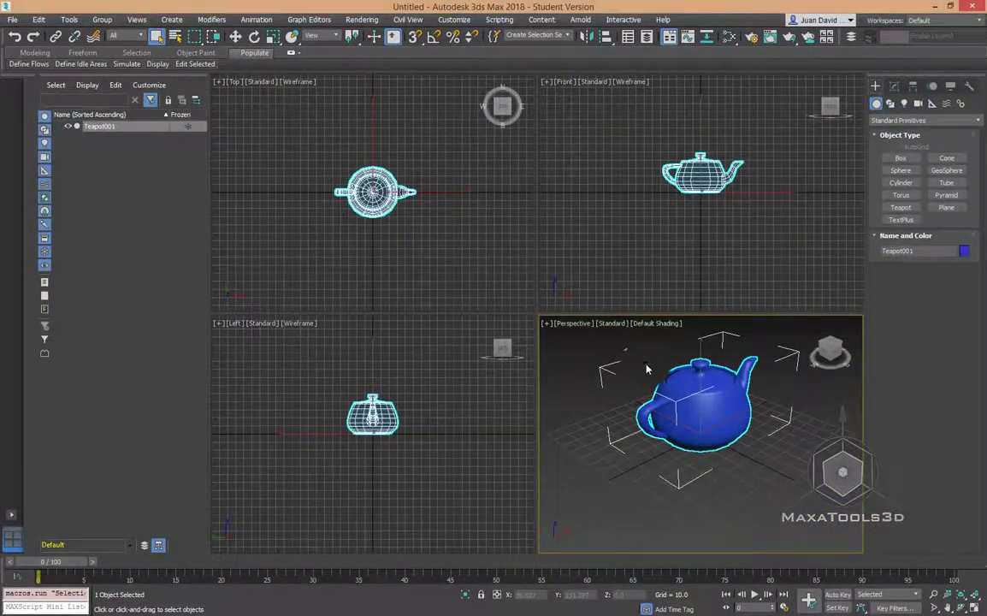
pyautogui.click(647, 371)
pyautogui.click(667, 402)
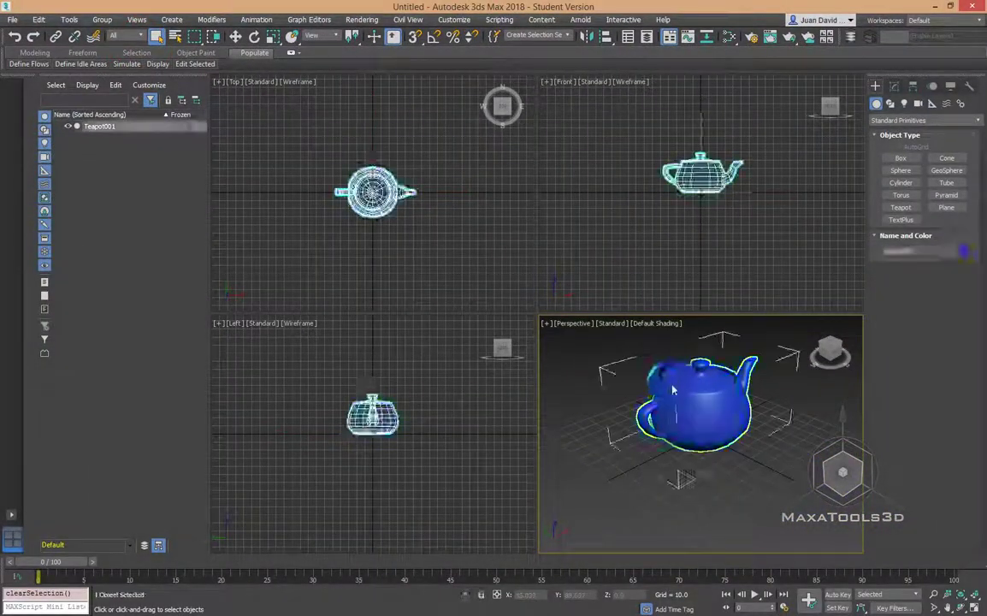
pyautogui.click(628, 372)
pyautogui.click(712, 424)
pyautogui.click(616, 334)
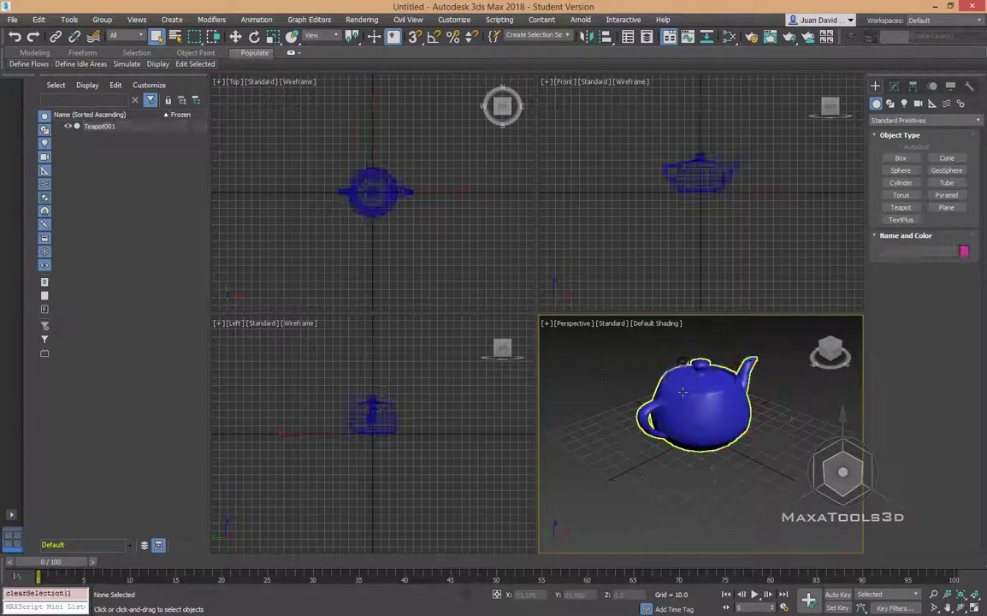
pyautogui.click(672, 381)
pyautogui.click(625, 359)
pyautogui.click(671, 381)
pyautogui.click(648, 378)
pyautogui.click(698, 415)
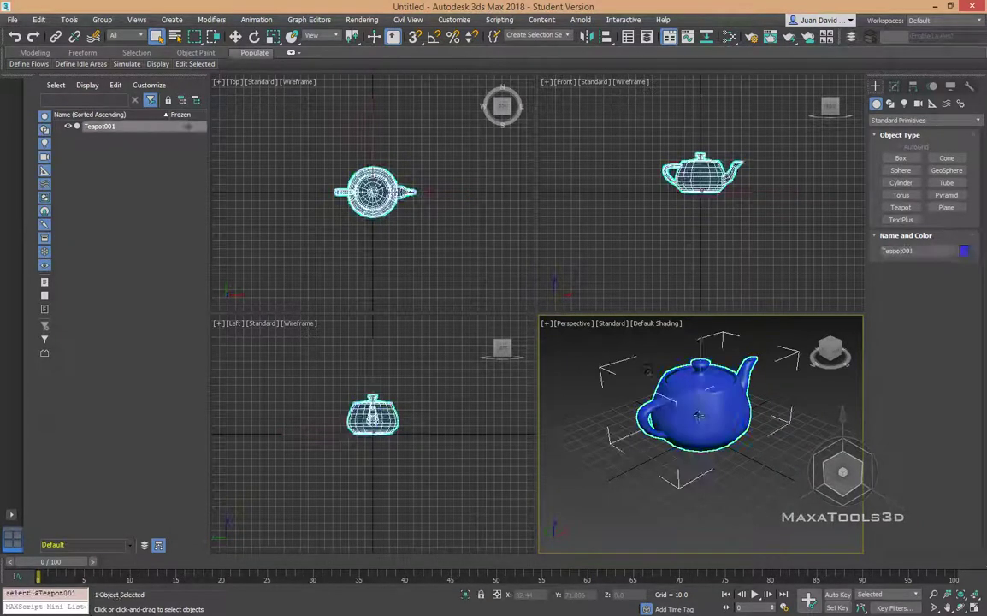
# Step: Nudge the teapot slightly with Select and Move, then scale it up uniformly to about 121.285%
pyautogui.click(235, 36)
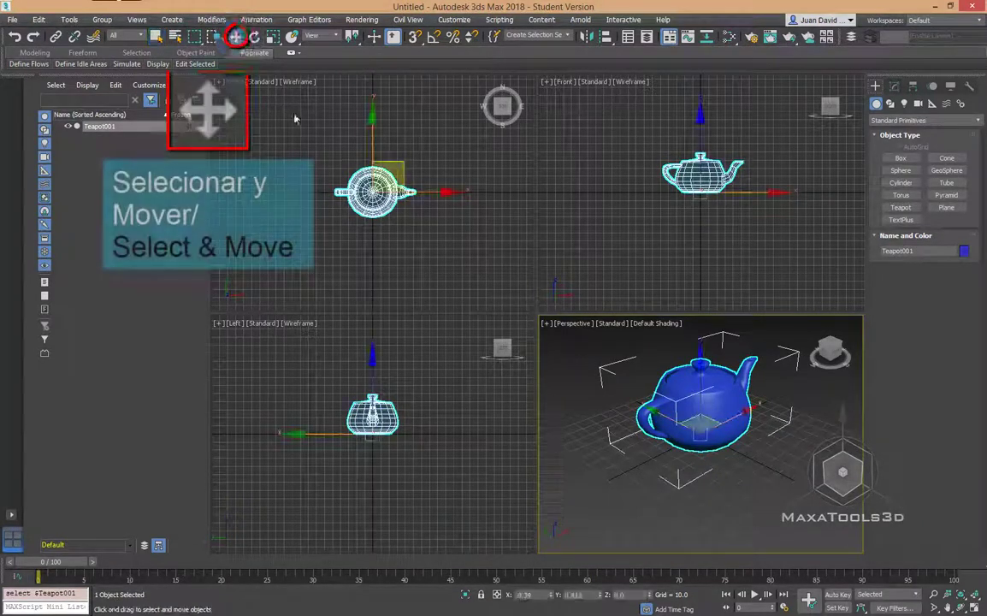
pyautogui.moveTo(710, 429); pyautogui.dragTo(725, 423)
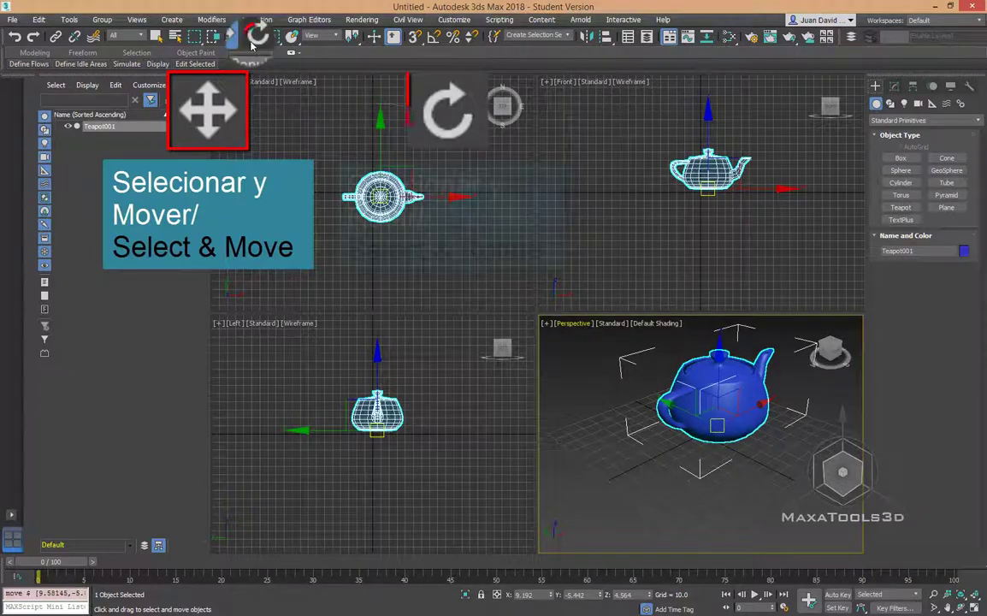
pyautogui.press('e')
pyautogui.press('r')
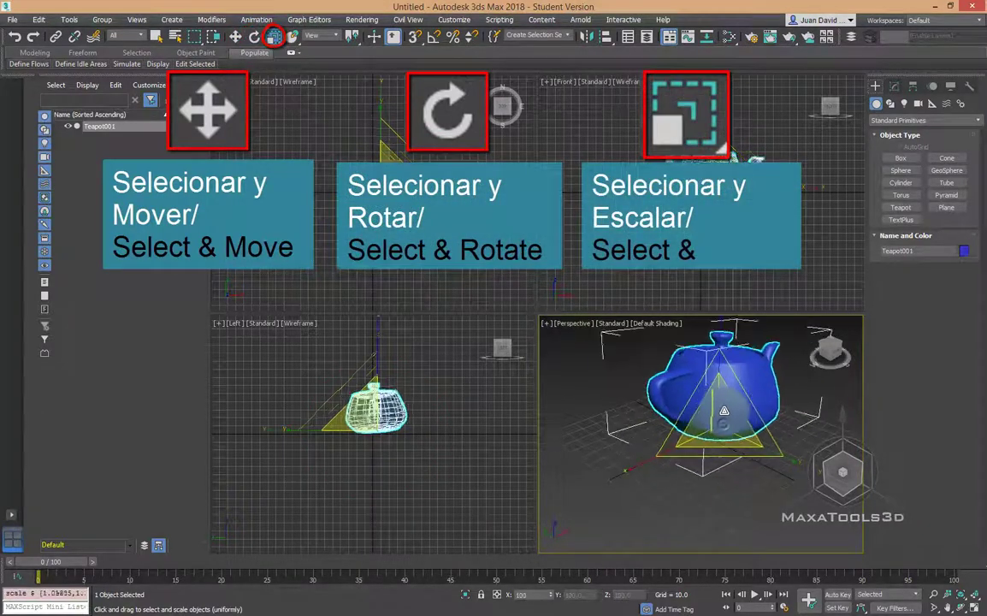
pyautogui.moveTo(654, 389); pyautogui.dragTo(640, 368)
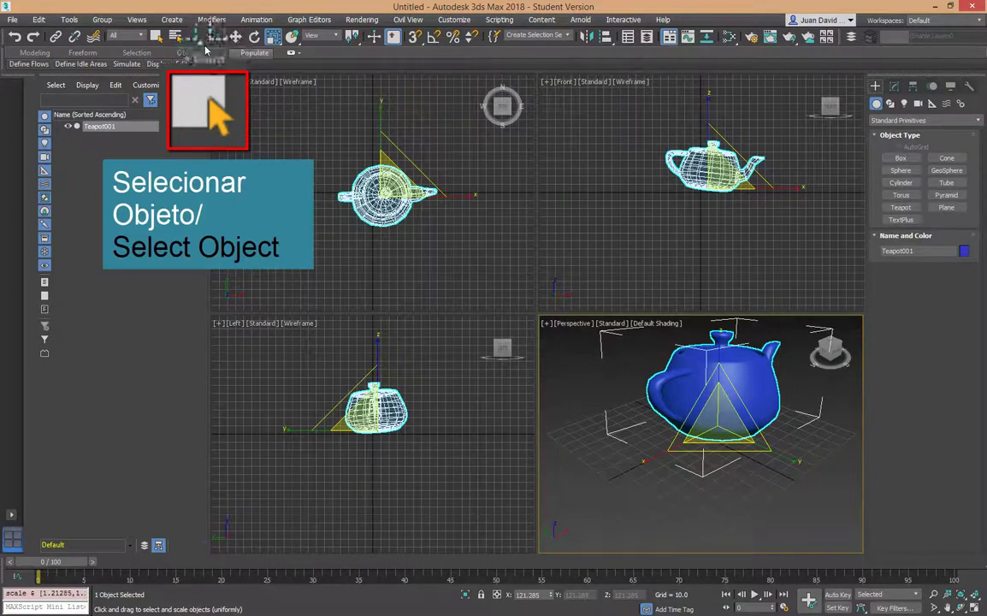
# Step: In Select Object mode, toggle the teapot's selection several times, clear it, and activate Select and Move
pyautogui.click(156, 36)
pyautogui.click(714, 449)
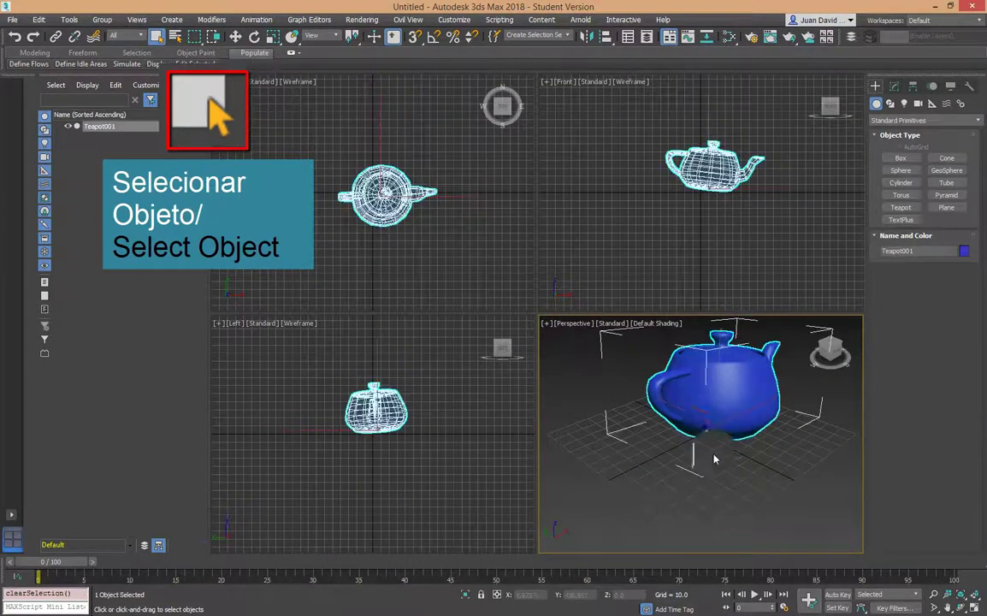
pyautogui.click(723, 454)
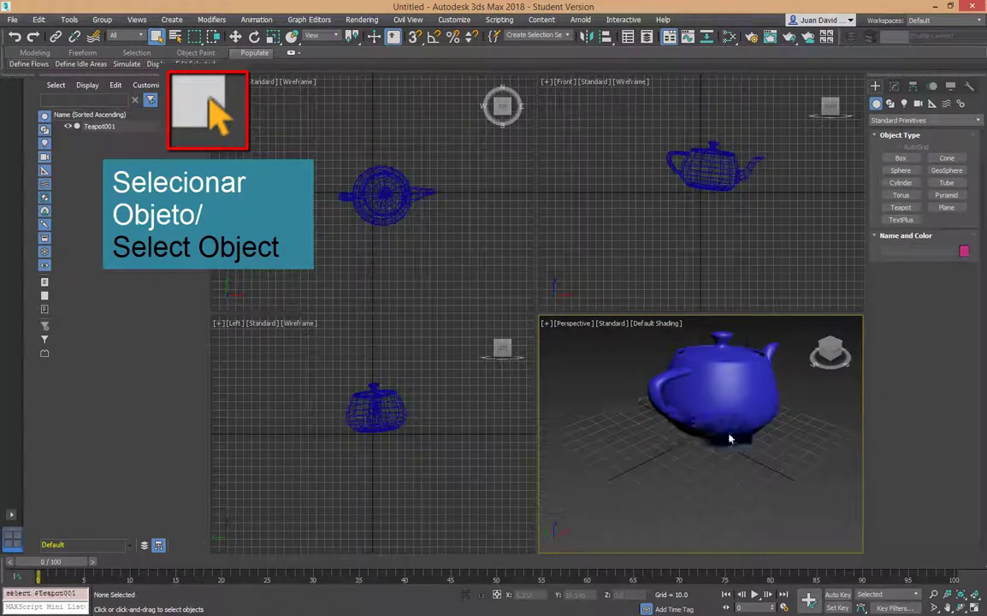
pyautogui.click(748, 368)
pyautogui.click(727, 453)
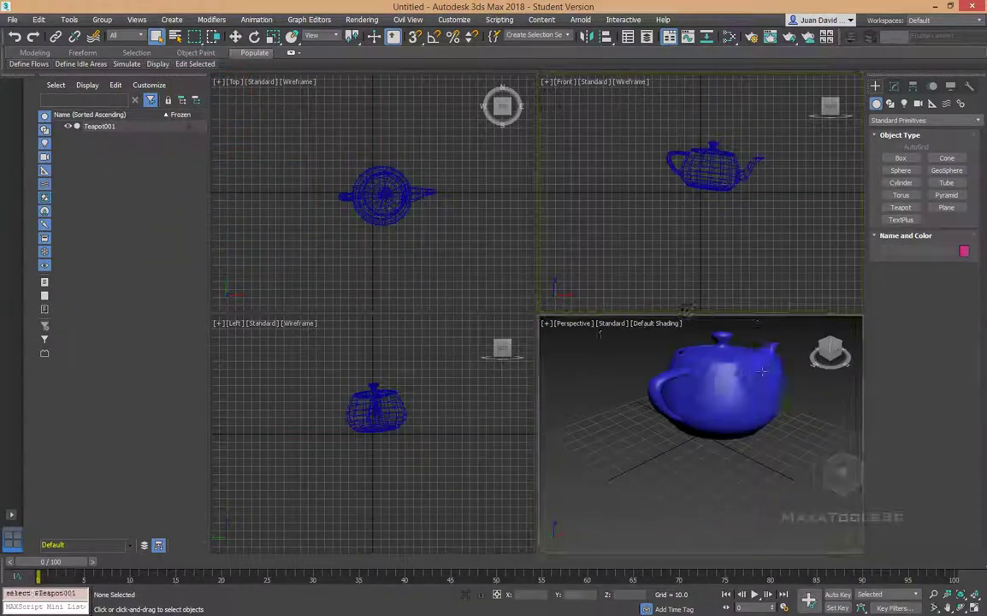
pyautogui.click(734, 400)
pyautogui.click(686, 403)
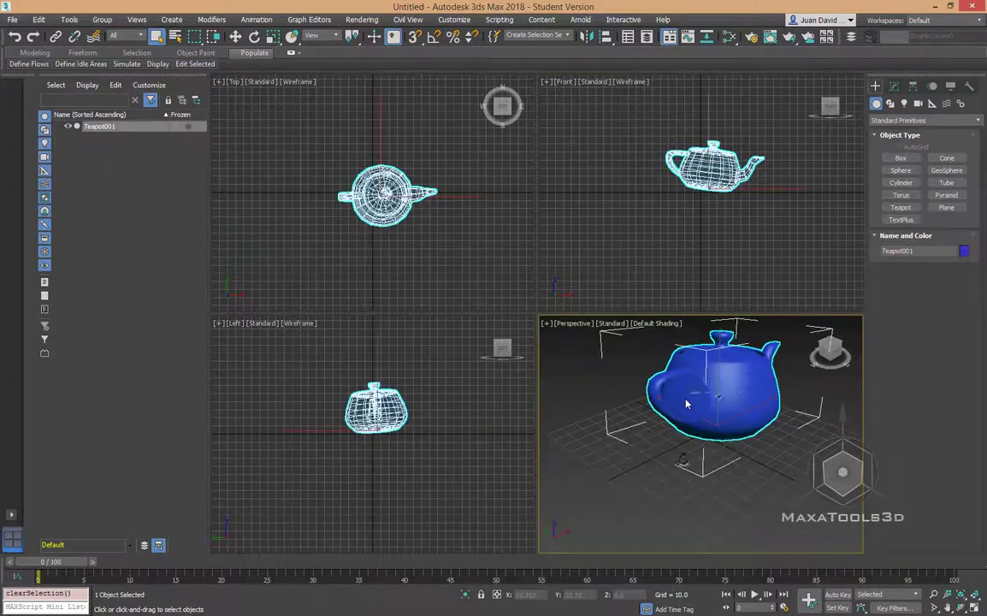
pyautogui.click(677, 487)
pyautogui.click(696, 452)
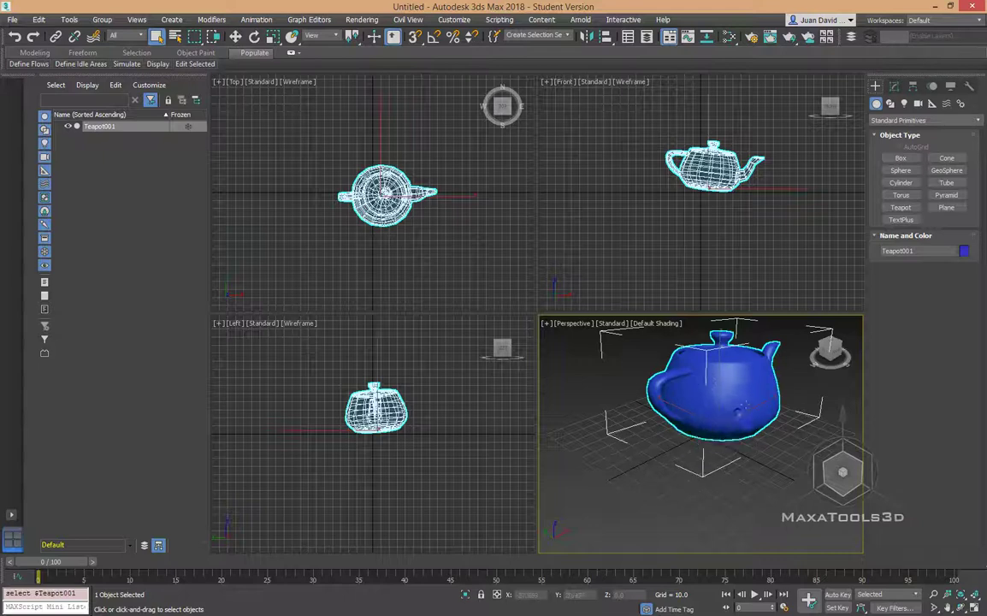
pyautogui.click(605, 384)
pyautogui.click(685, 385)
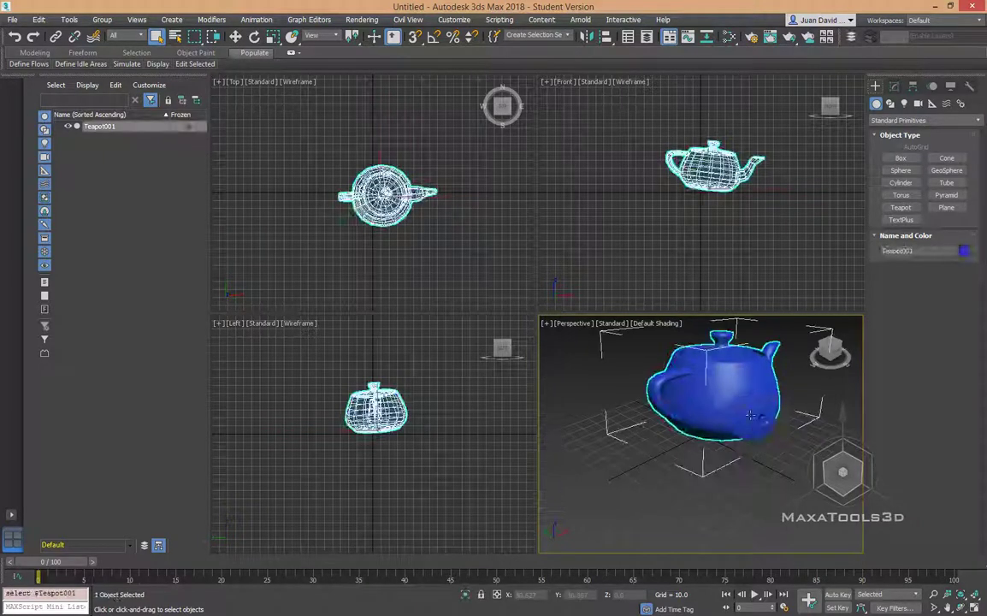
pyautogui.click(669, 473)
pyautogui.click(235, 36)
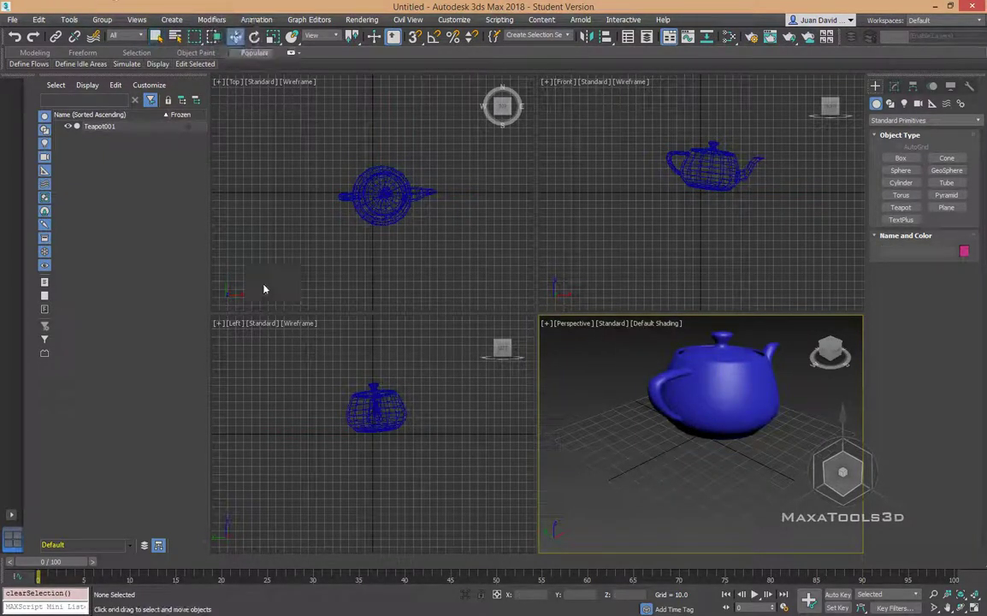
# Step: With the Move tool active, select and deselect the teapot several times
pyautogui.moveTo(470, 479); pyautogui.dragTo(359, 385)
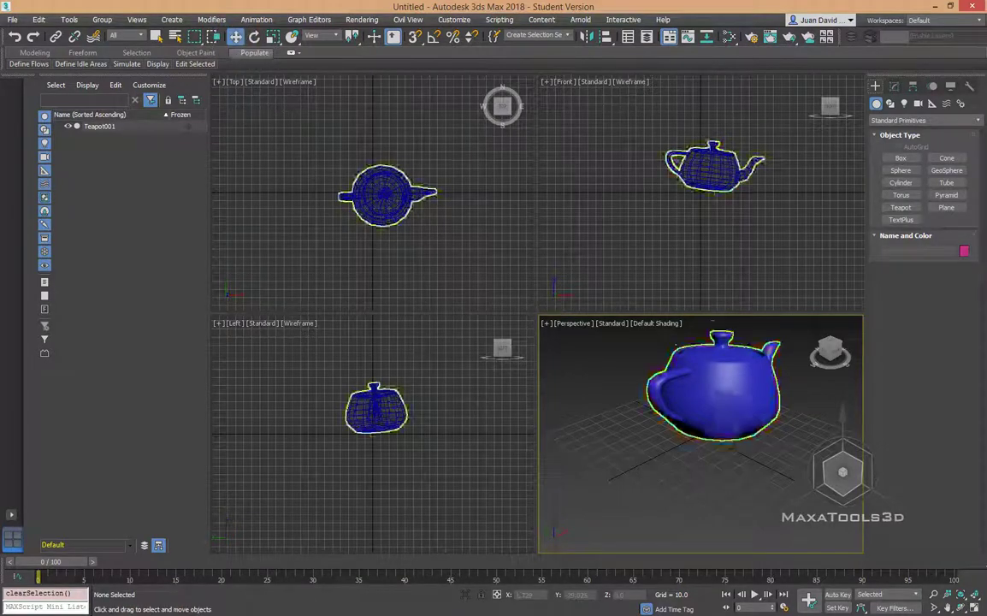
pyautogui.click(654, 488)
pyautogui.click(684, 411)
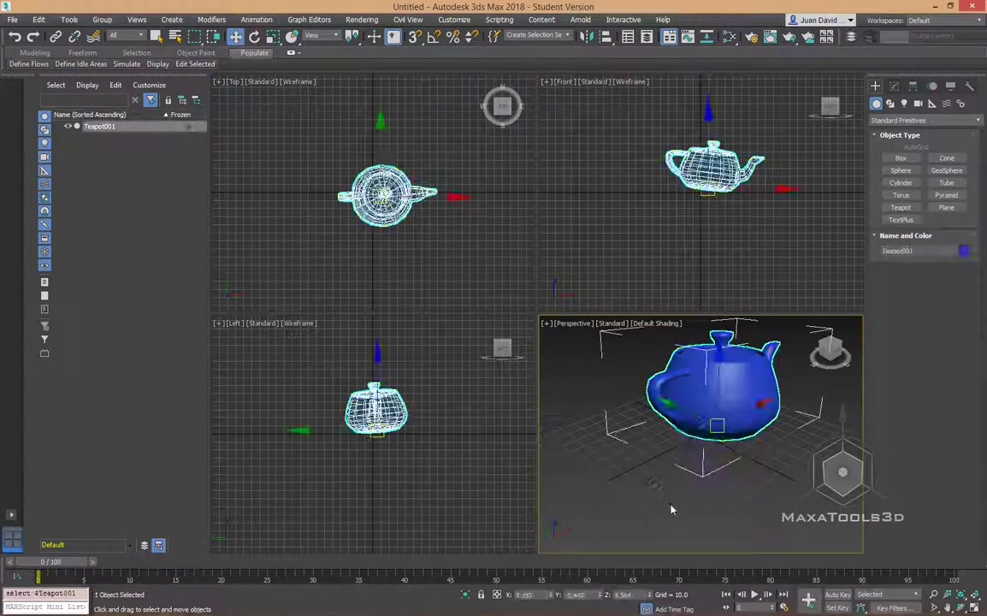
pyautogui.click(671, 509)
pyautogui.click(726, 427)
pyautogui.click(610, 450)
pyautogui.click(650, 394)
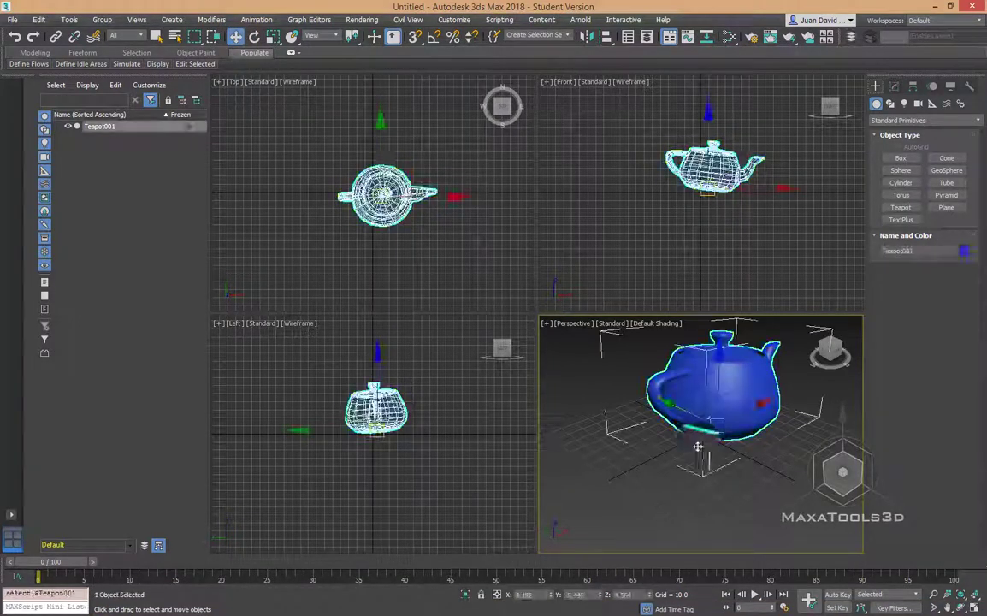
# Step: Reselect the teapot, drag it up and to the right, then deselect it
pyautogui.click(687, 466)
pyautogui.click(710, 402)
pyautogui.click(683, 473)
pyautogui.click(710, 402)
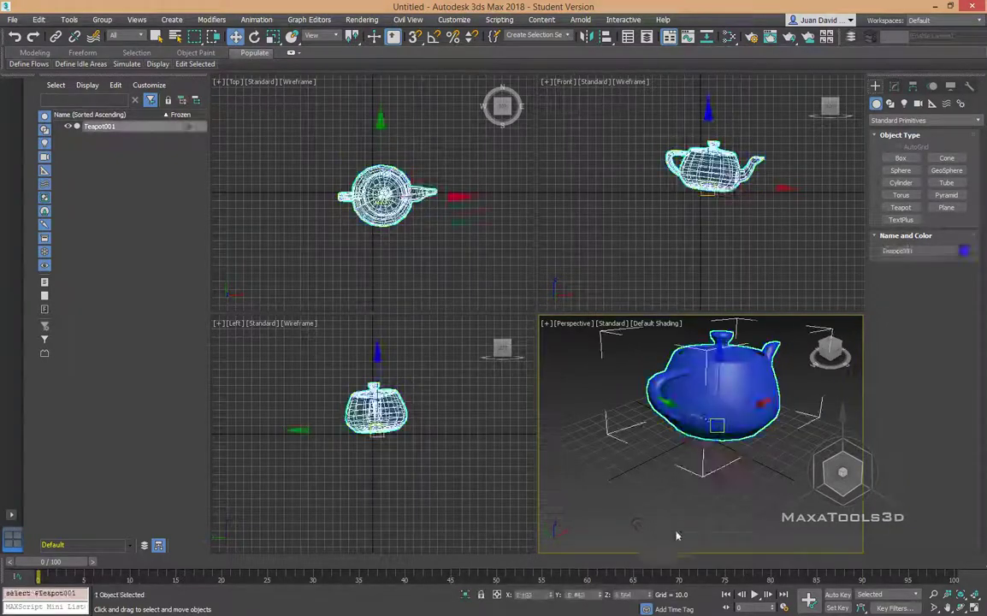
pyautogui.click(673, 489)
pyautogui.click(710, 402)
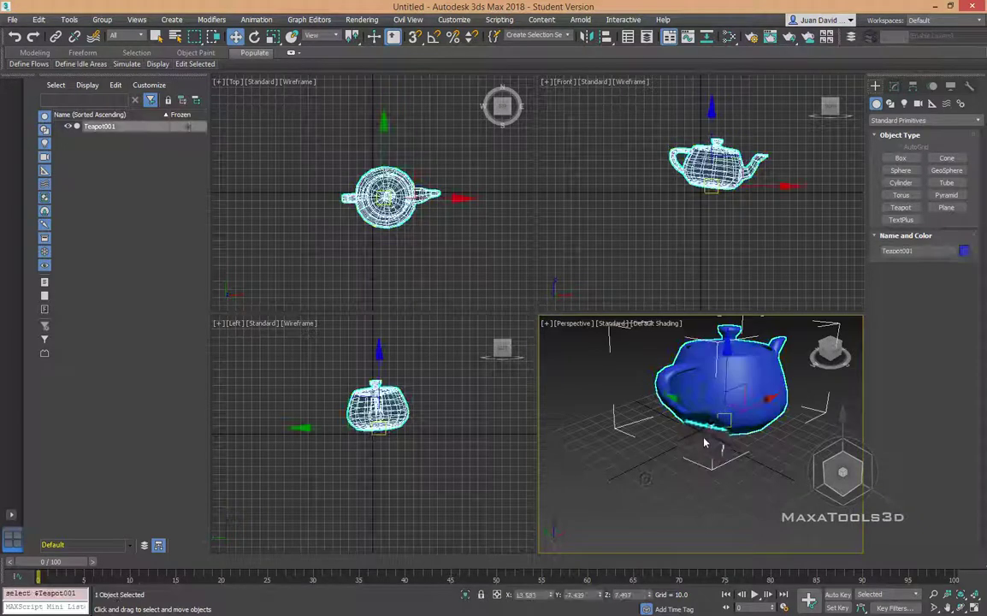
pyautogui.moveTo(691, 421); pyautogui.dragTo(686, 432)
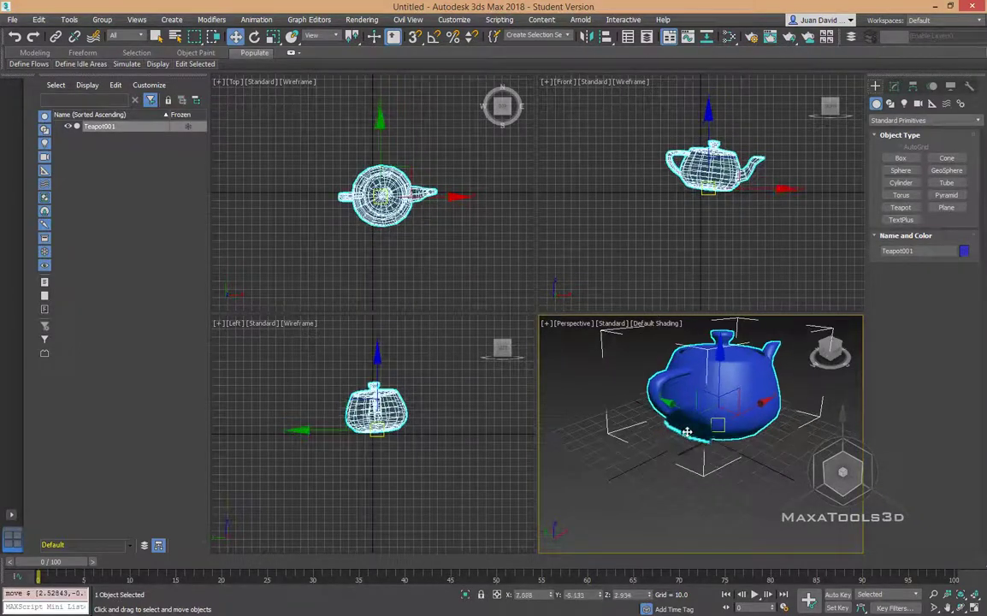
pyautogui.click(654, 505)
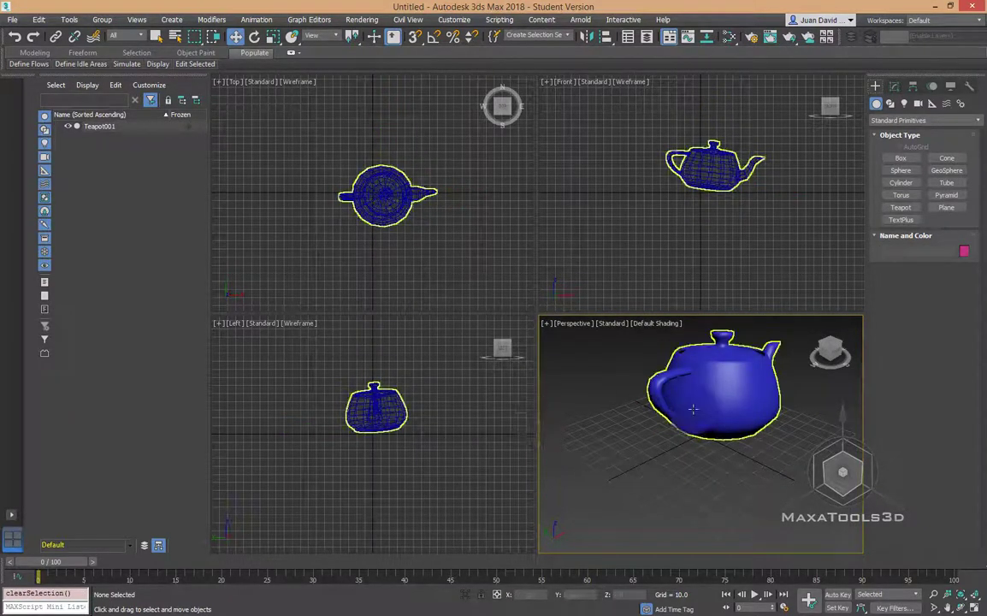
# Step: Enlarge the teapot uniformly with the Scale tool, then switch to Select and Rotate
pyautogui.click(273, 36)
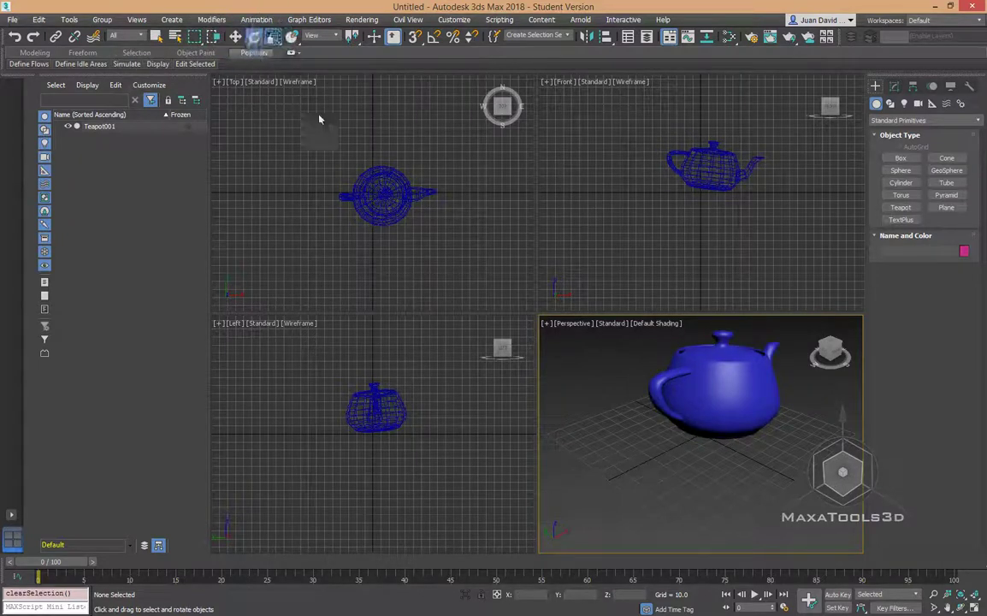
pyautogui.moveTo(643, 364); pyautogui.dragTo(436, 290)
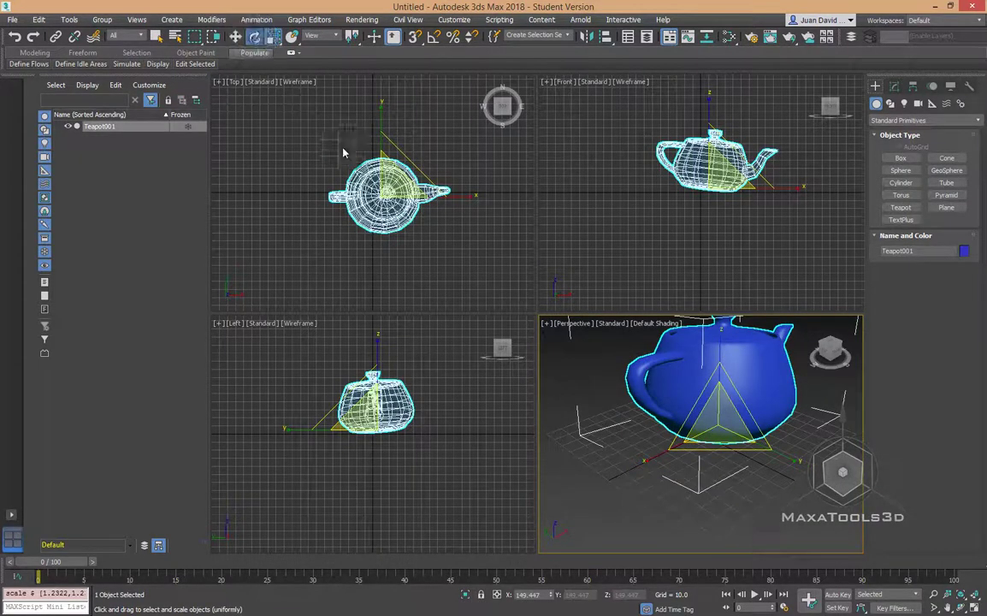
pyautogui.press('e')
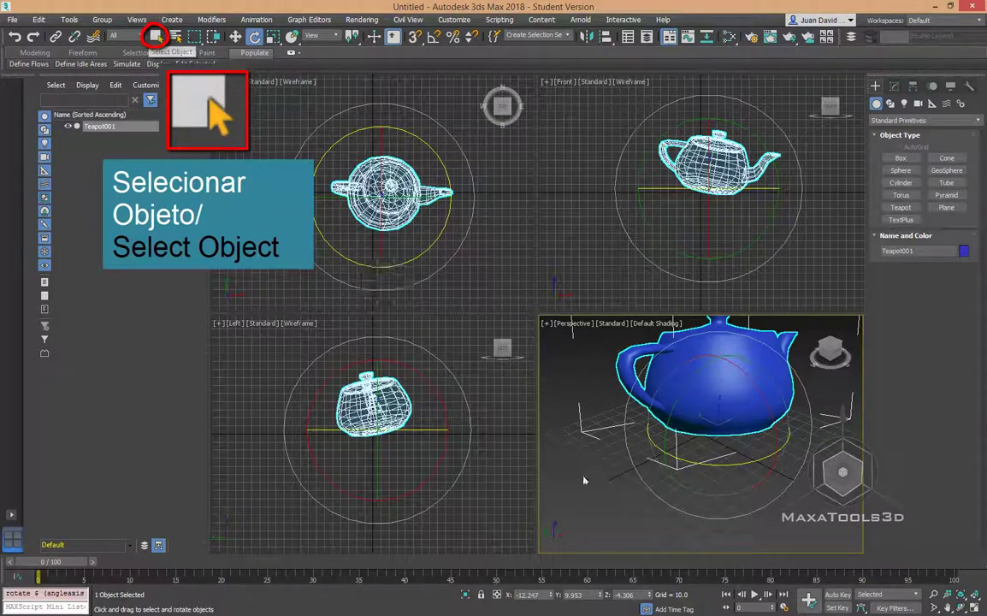
# Step: Choose Select from the teapot's quad menu, then toggle the teapot's selection a few times
pyautogui.rightClick(714, 400)
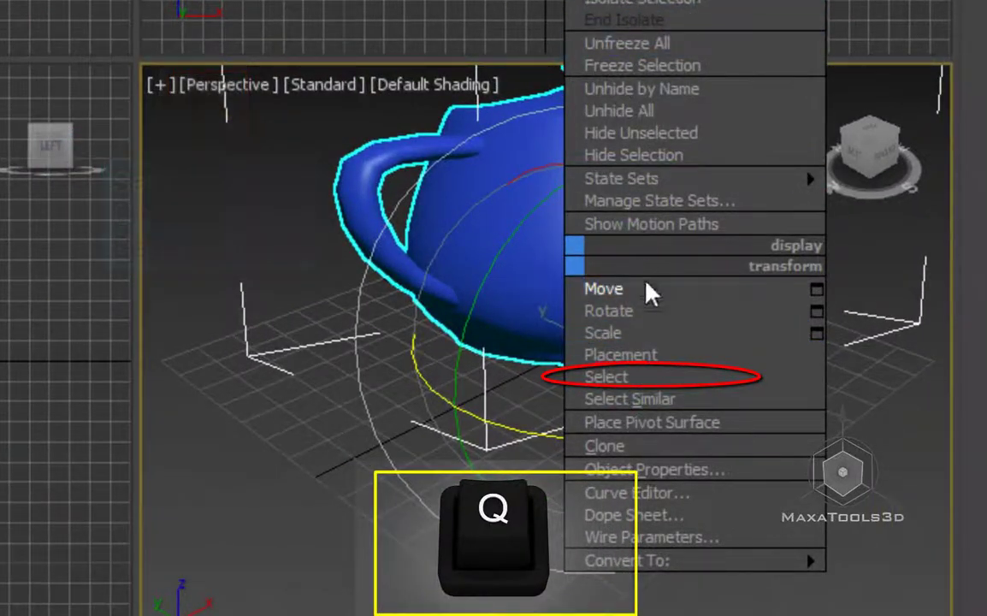
pyautogui.click(621, 379)
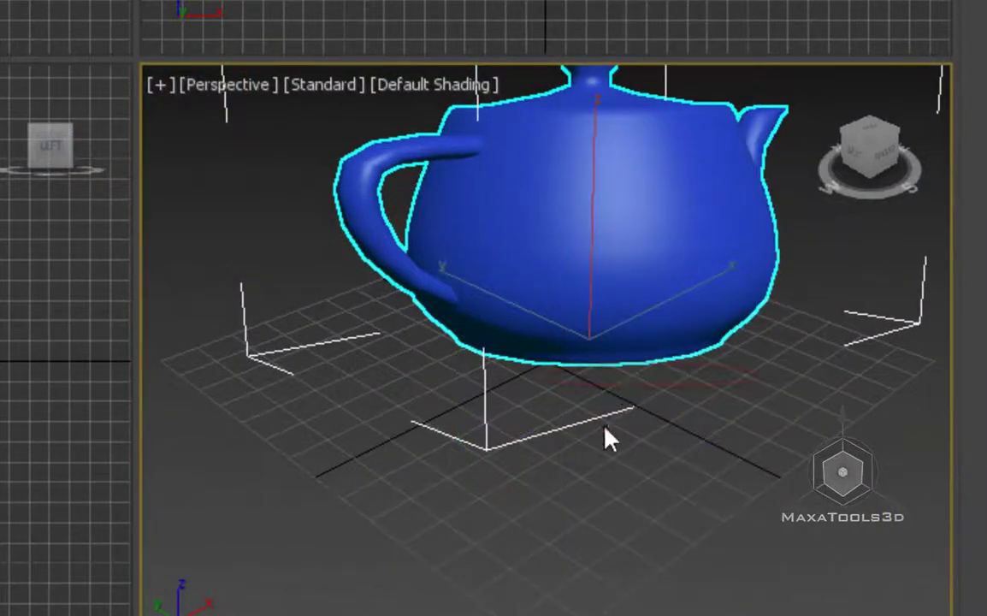
pyautogui.click(574, 282)
pyautogui.click(563, 546)
pyautogui.click(589, 152)
pyautogui.click(602, 535)
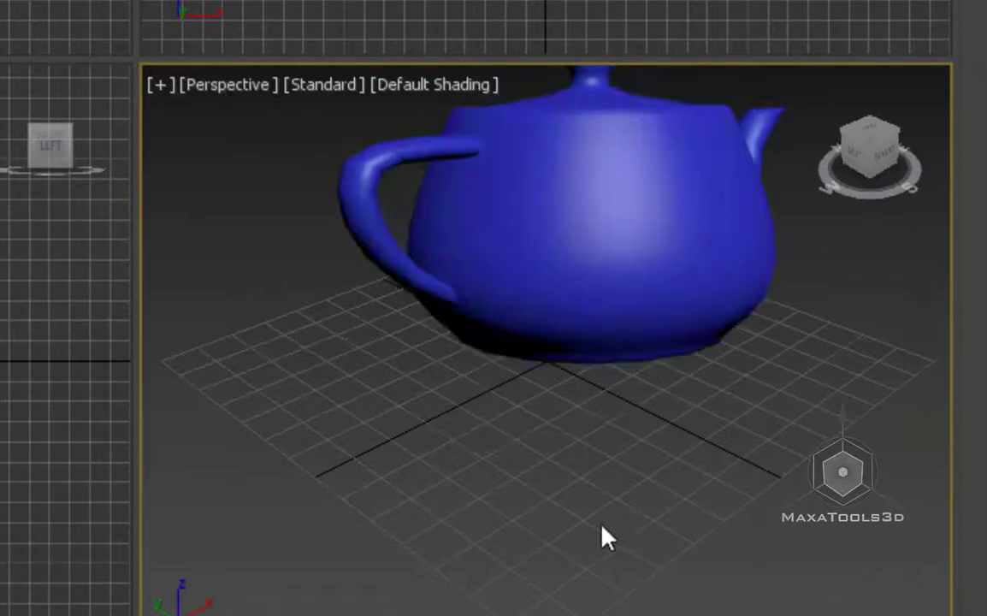
pyautogui.click(640, 369)
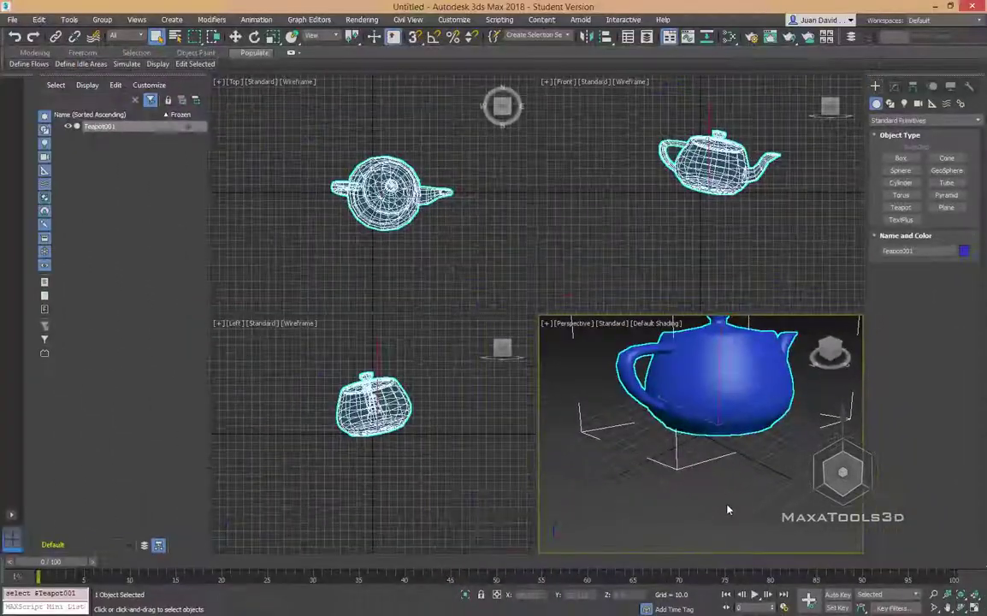
# Step: Deselect the teapot by clicking empty space, then select Teapot001 again
pyautogui.click(727, 508)
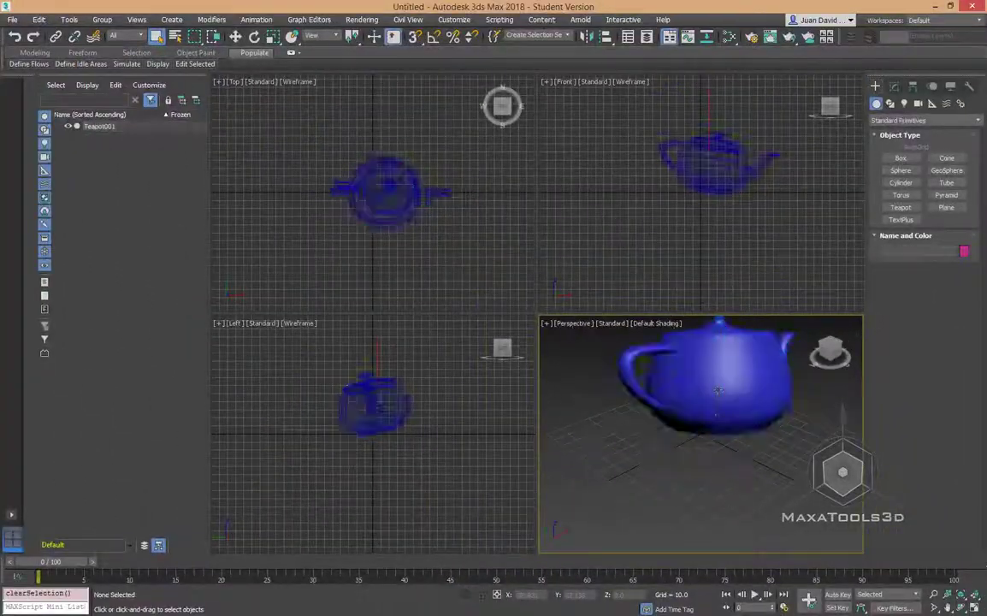
pyautogui.click(718, 440)
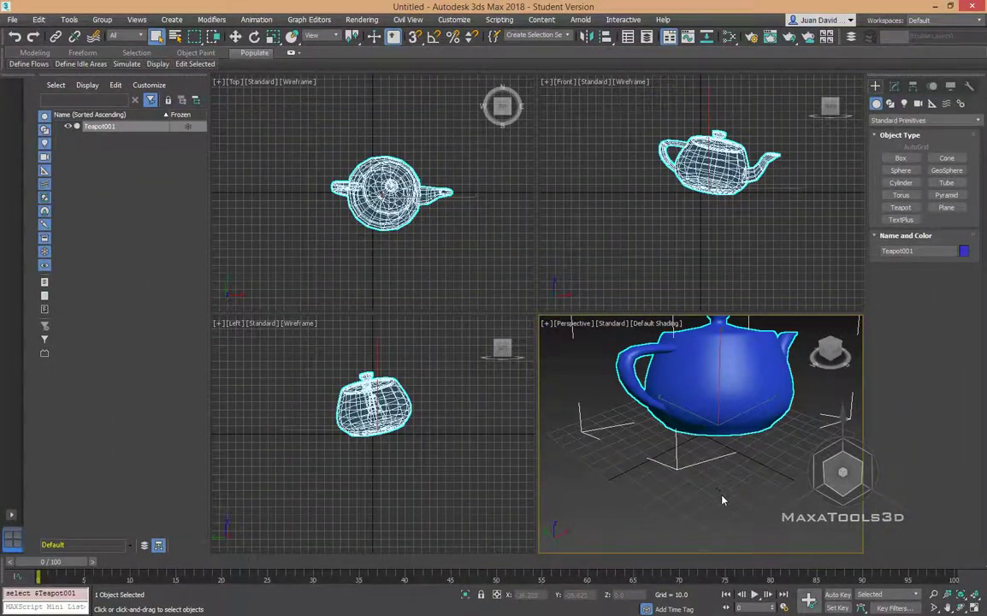